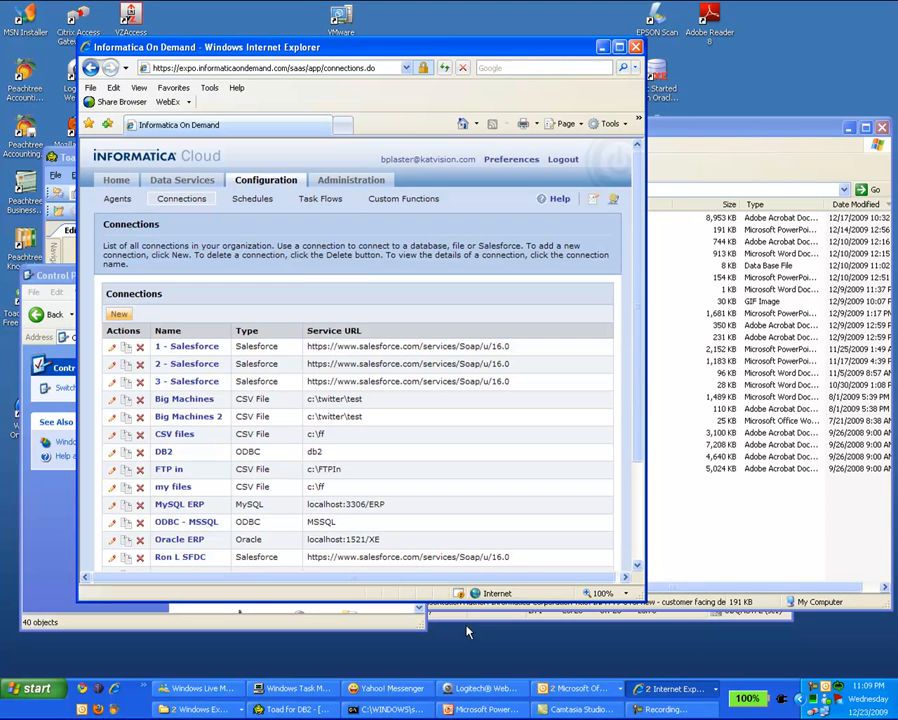
Step: Show the list of open Internet Explorer windows from the taskbar
left_click(670, 690)
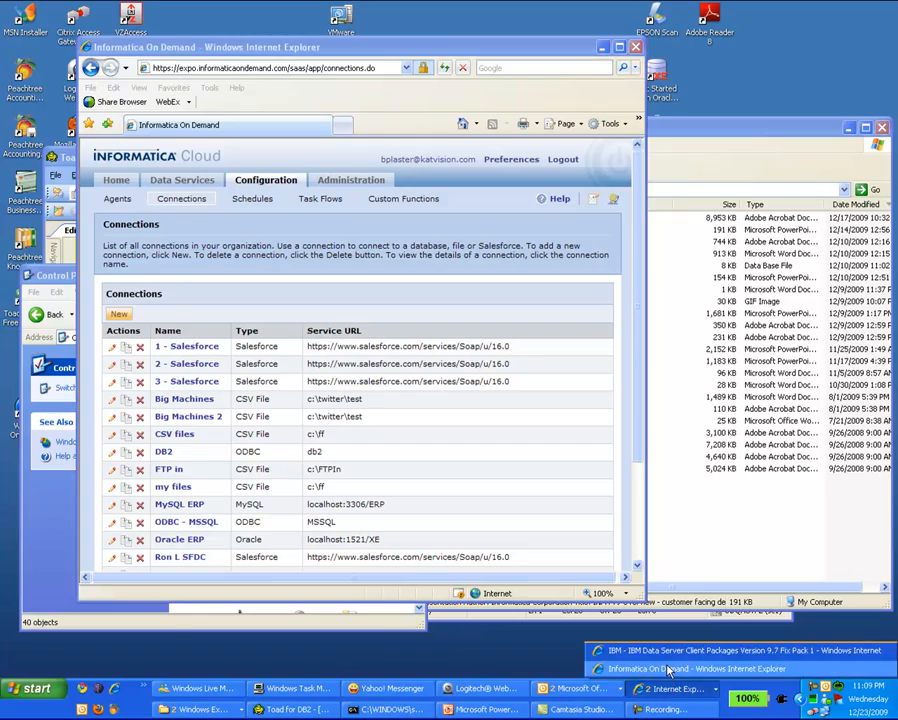
Step: On the IBM Data Server Client Packages 9.7 Fix Pack 1 page, follow the Windows 32-bit and Linux 64-bit links
left_click(660, 645)
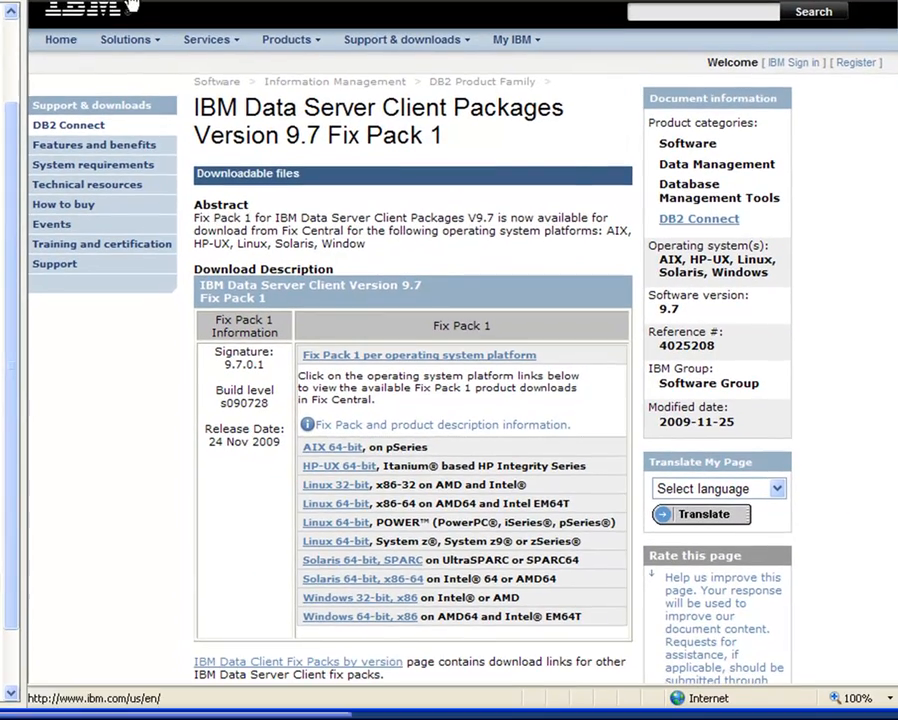
mouse_move(212, 105)
mouse_move(240, 189)
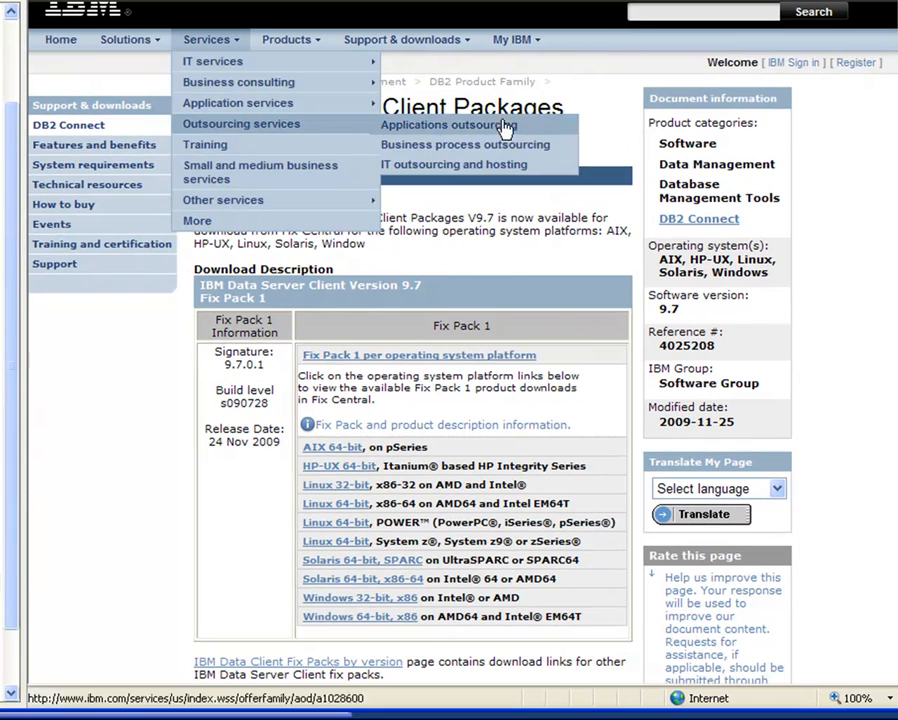
left_click(390, 607)
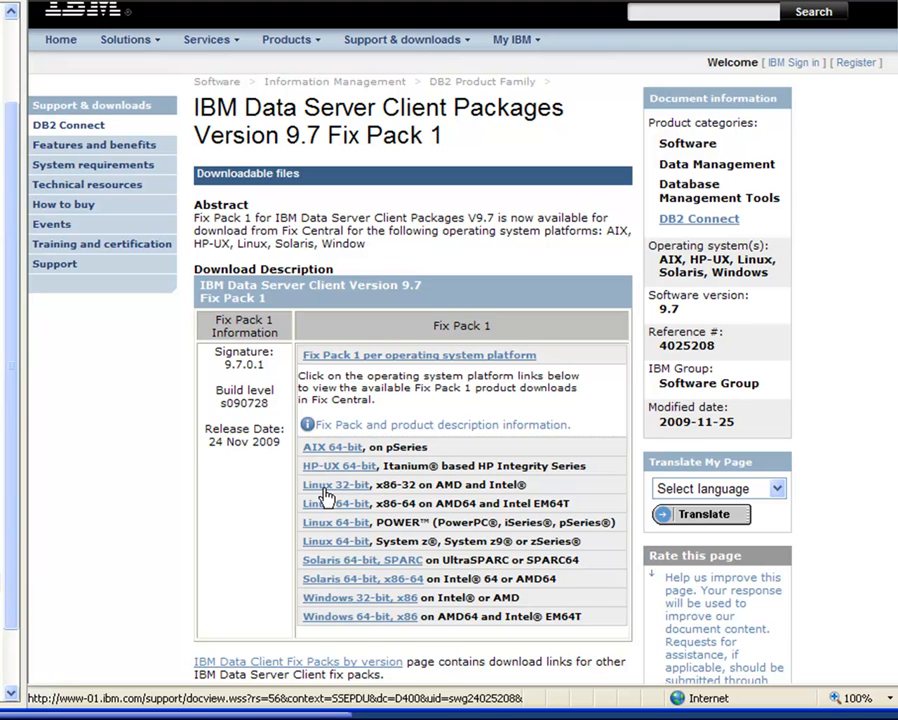
left_click(333, 537)
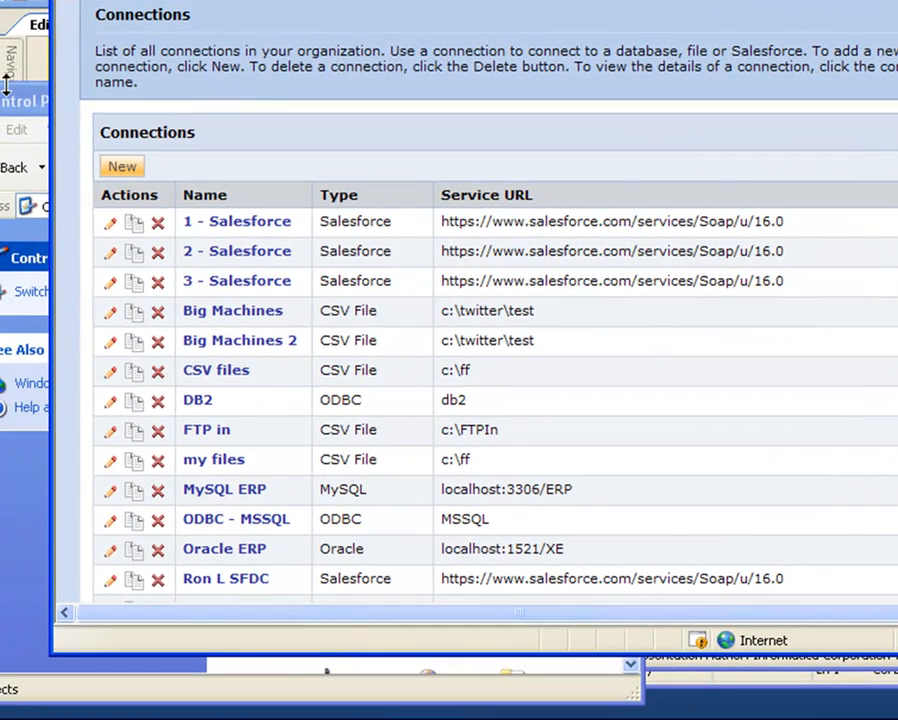
Step: Launch Data Sources (ODBC) from Control Panel's Administrative Tools
left_click(8, 110)
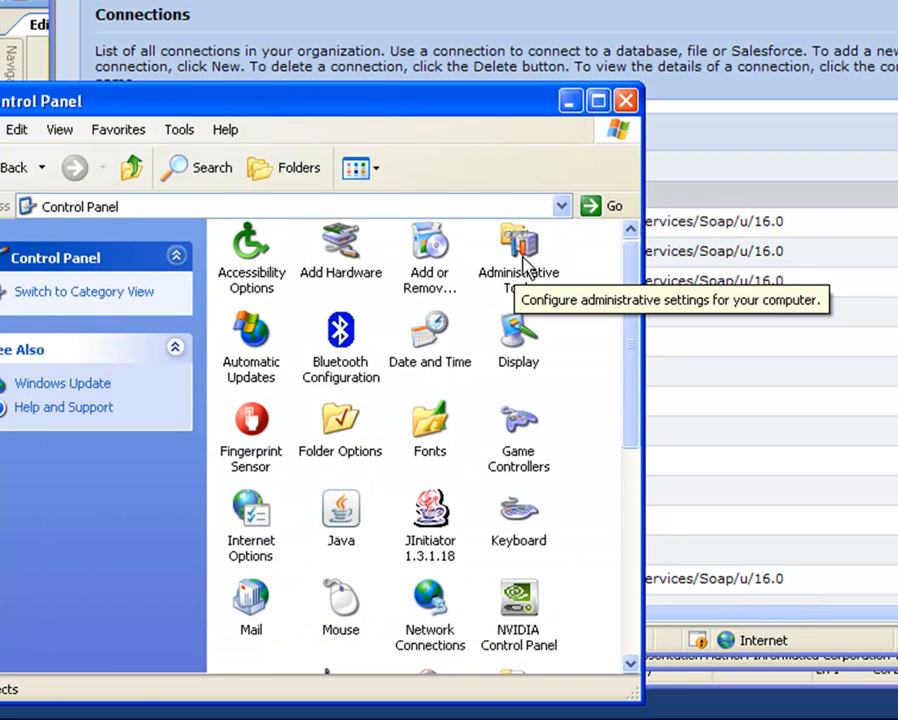
double_click(525, 262)
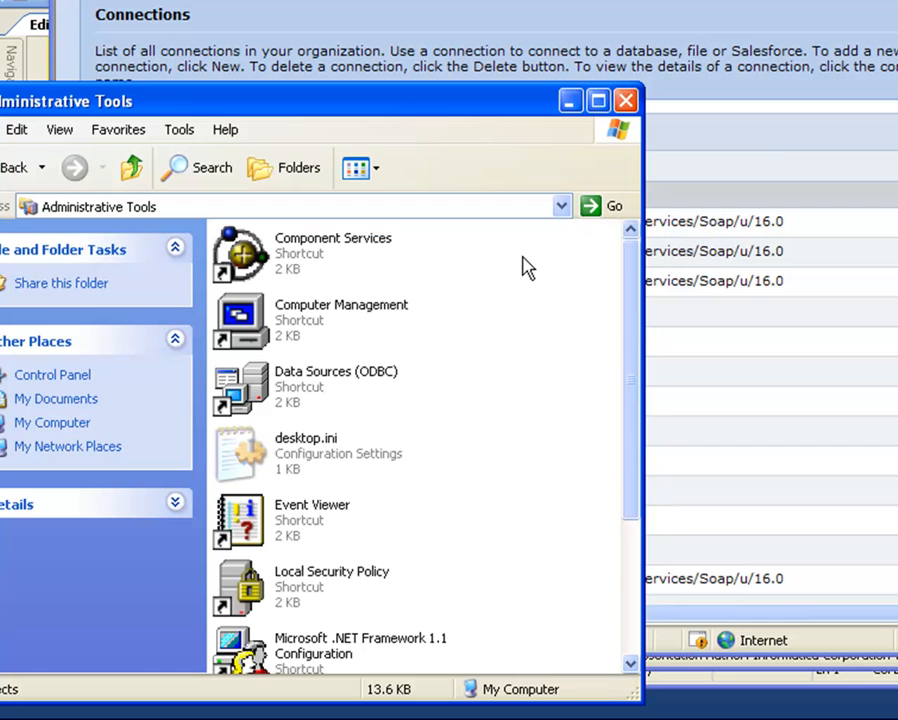
left_click(268, 390)
double_click(268, 390)
left_click_drag(526, 39, 175, 158)
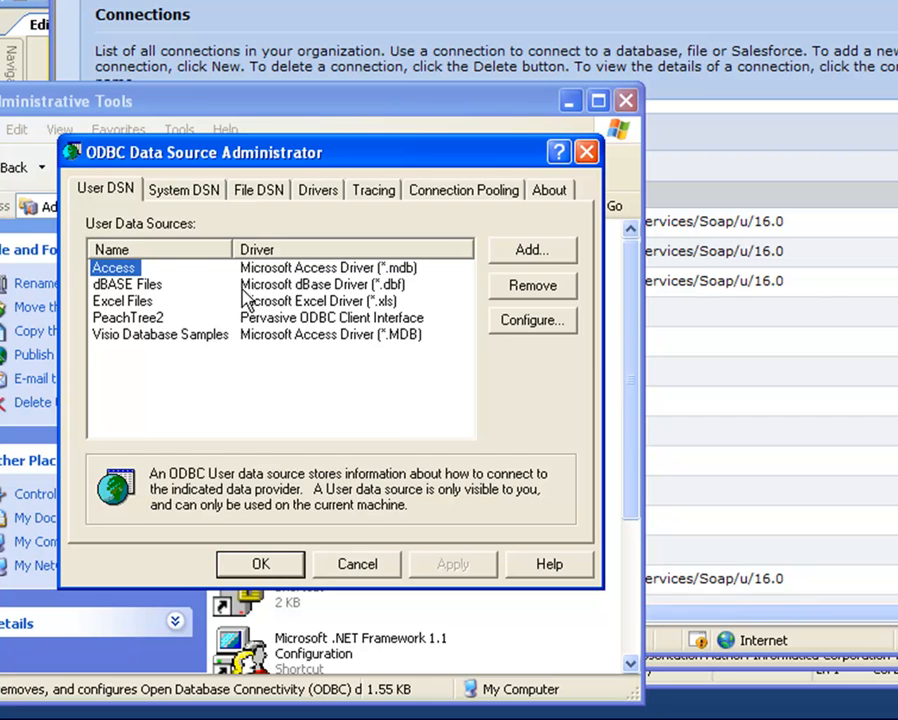
Step: Add a new System DSN using the IBM DB2 ODBC DRIVER
left_click(180, 191)
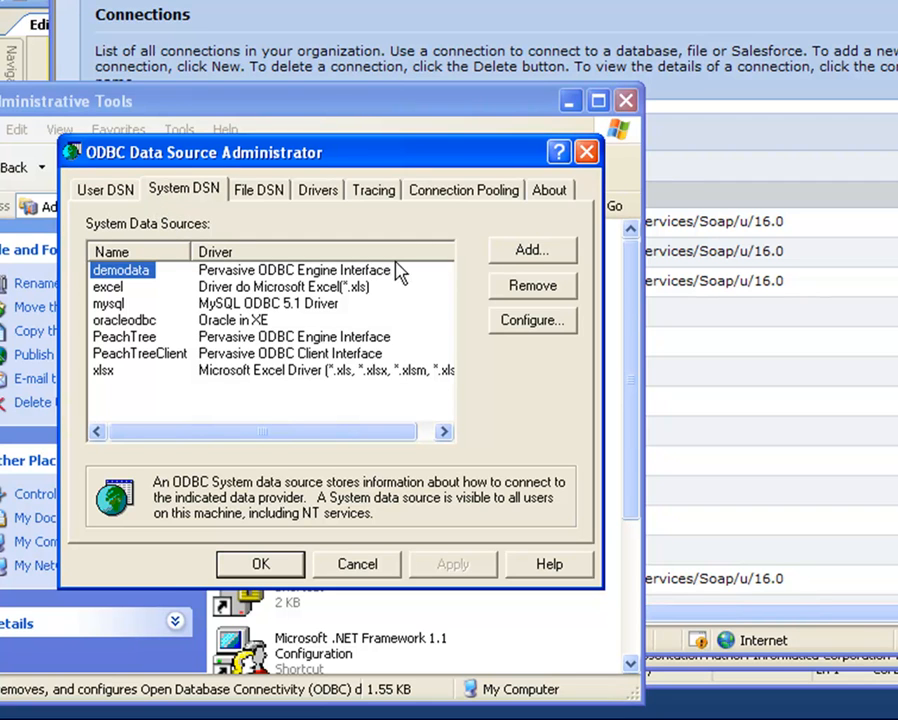
left_click(532, 256)
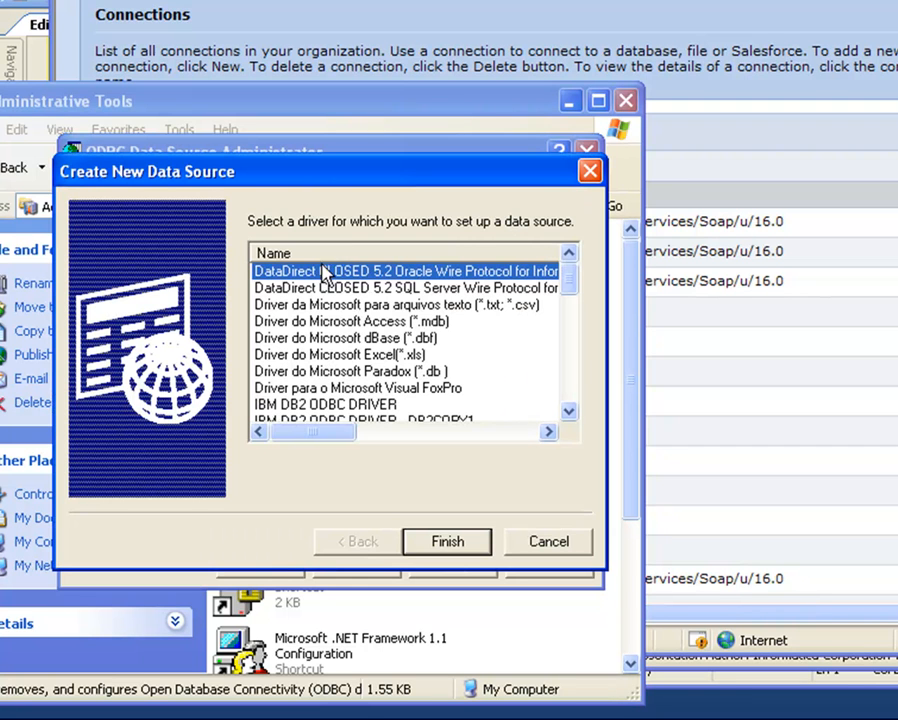
left_click(353, 406)
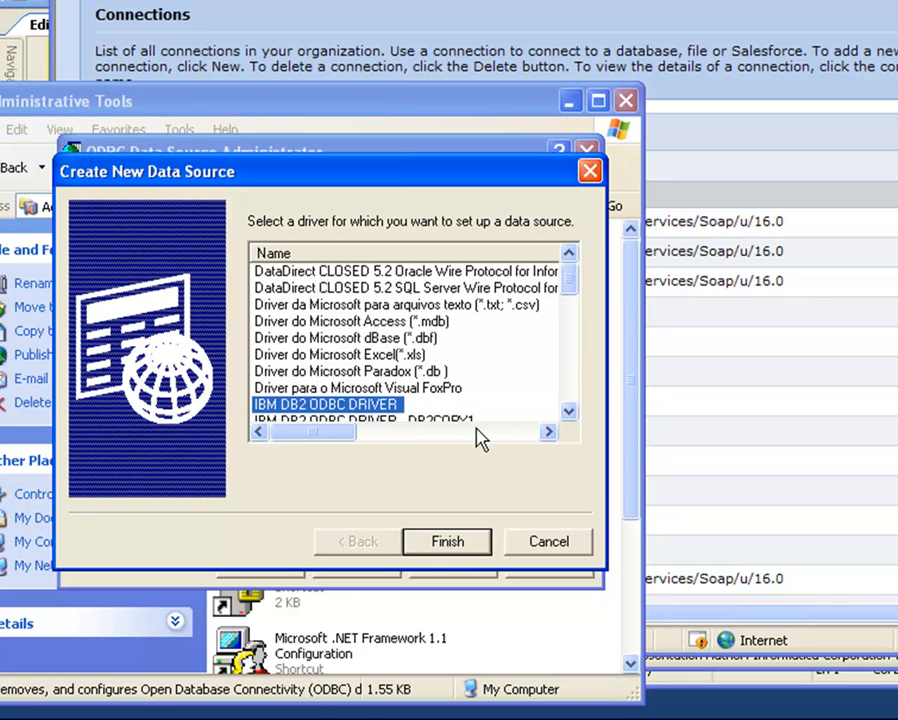
left_click(458, 548)
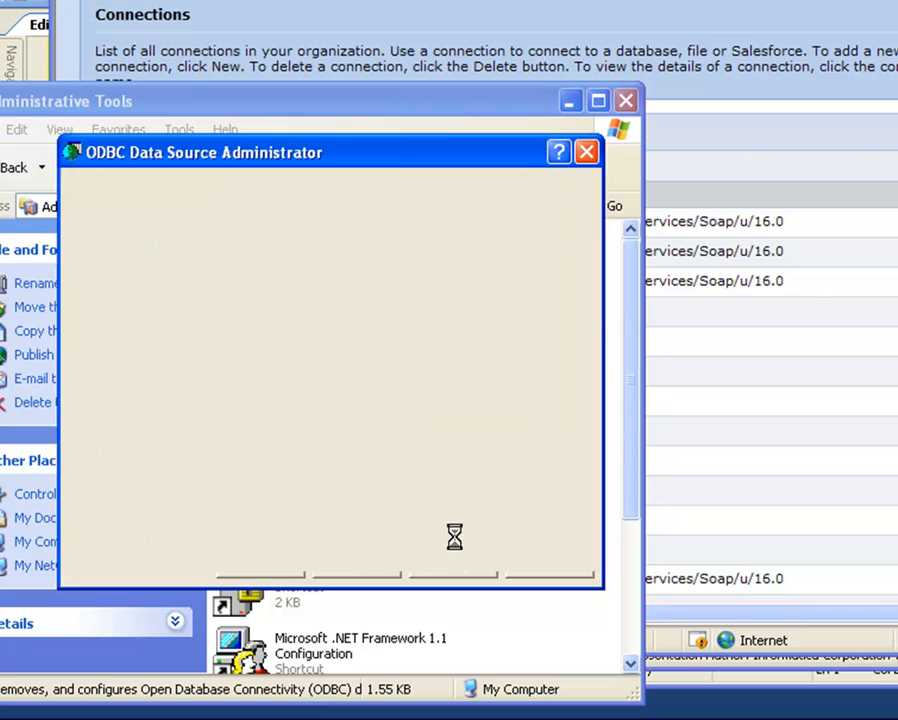
left_click(325, 355)
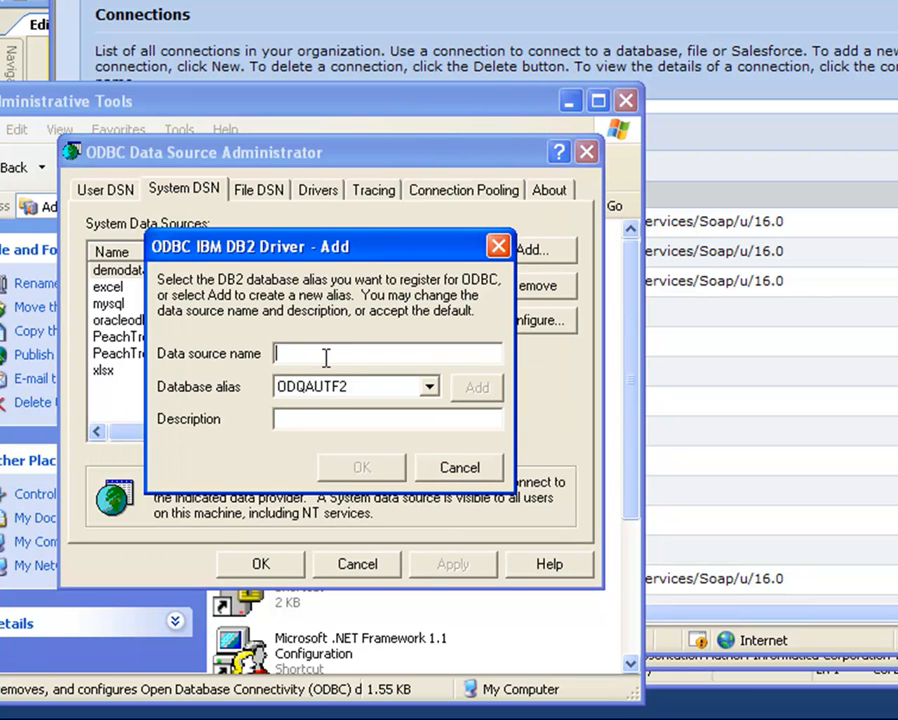
Step: Create data source db2 and enter the database user ID and password on its Data Source settings
type("db2")
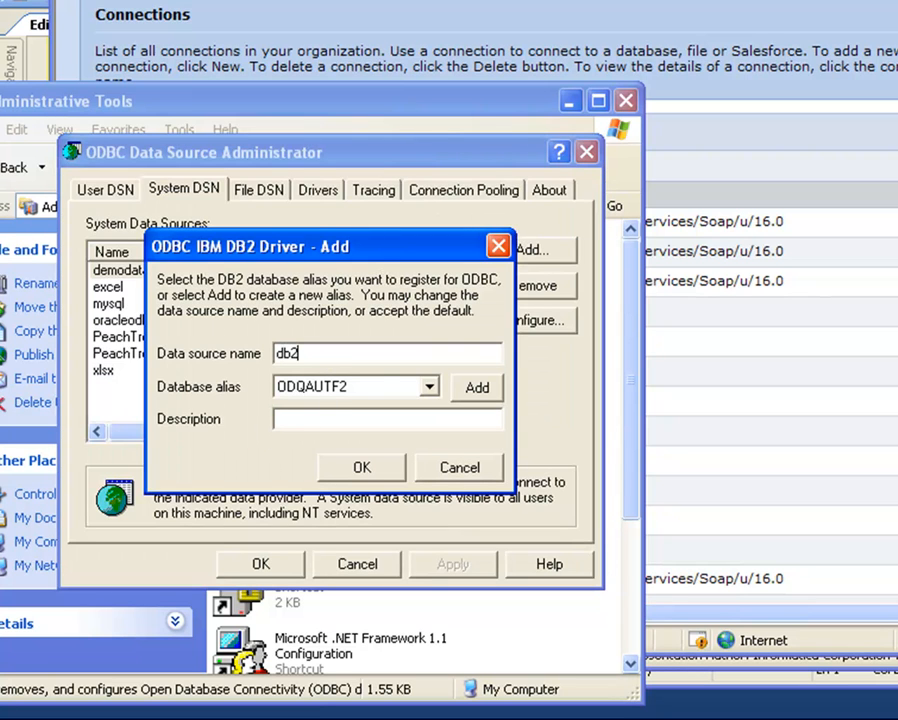
left_click(481, 390)
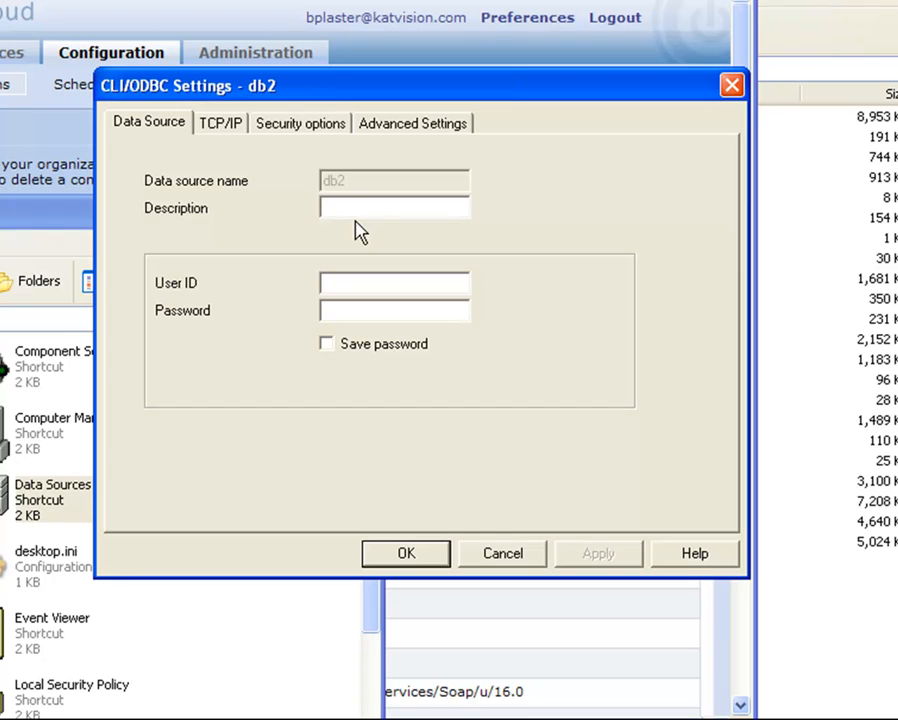
left_click(345, 284)
left_click(333, 311)
left_click(221, 124)
Step: Set TCP/IP settings: database OCQAUTF2, alias ODQAUTF2, host PSVLXODQA2, port 60000
left_click(437, 183)
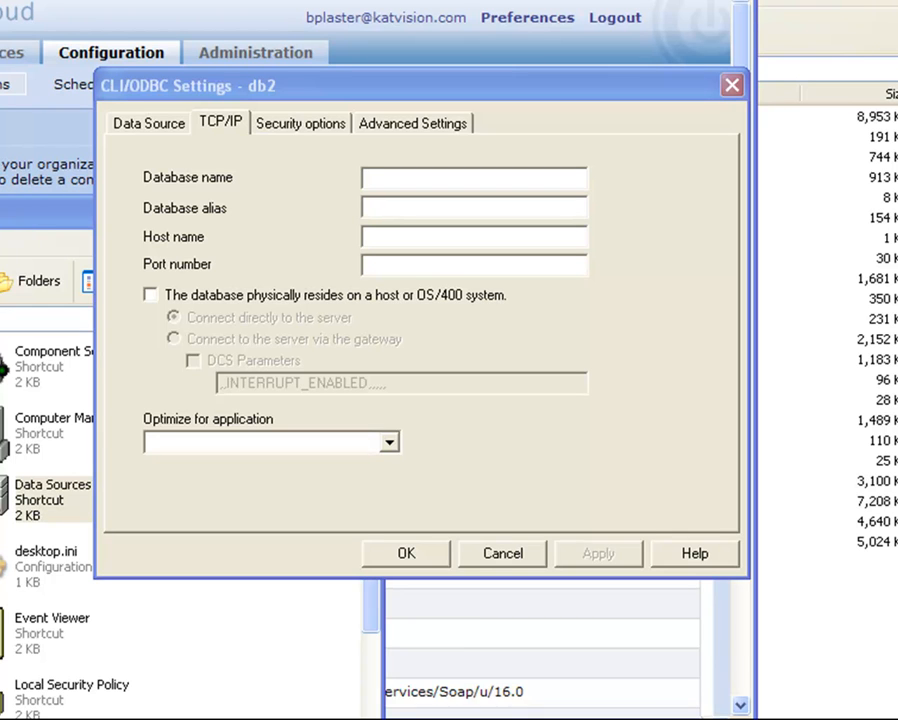
left_click(379, 179)
type("OCQAUTF2")
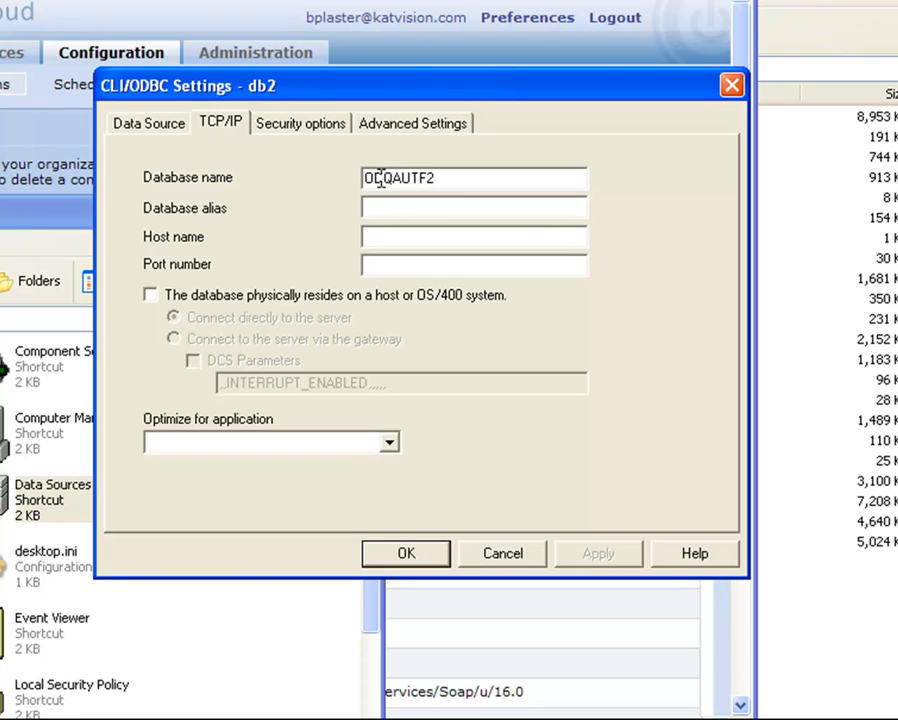
left_click(374, 207)
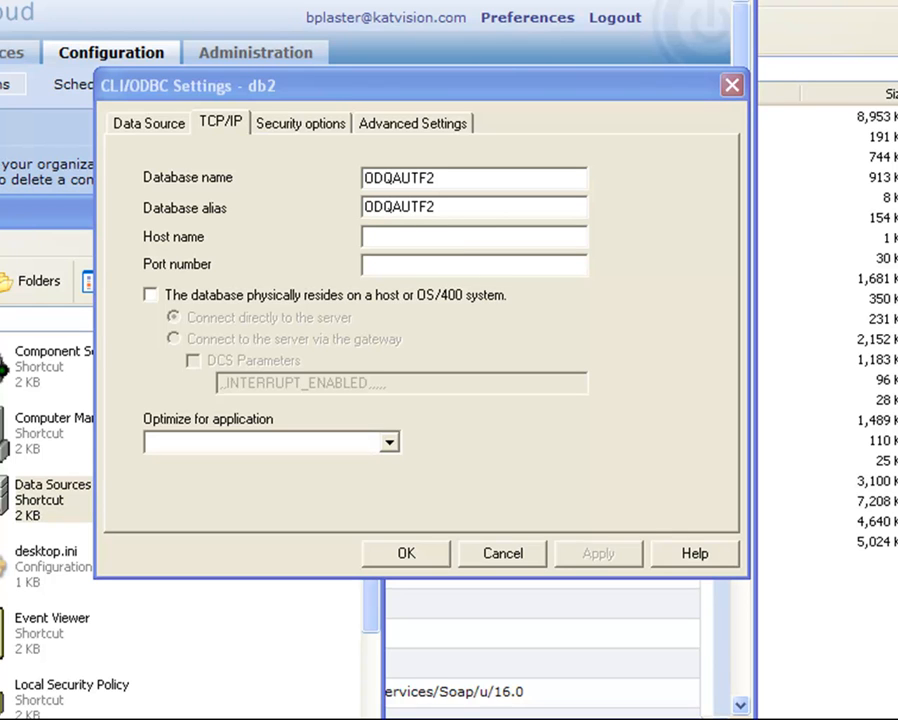
left_click(457, 244)
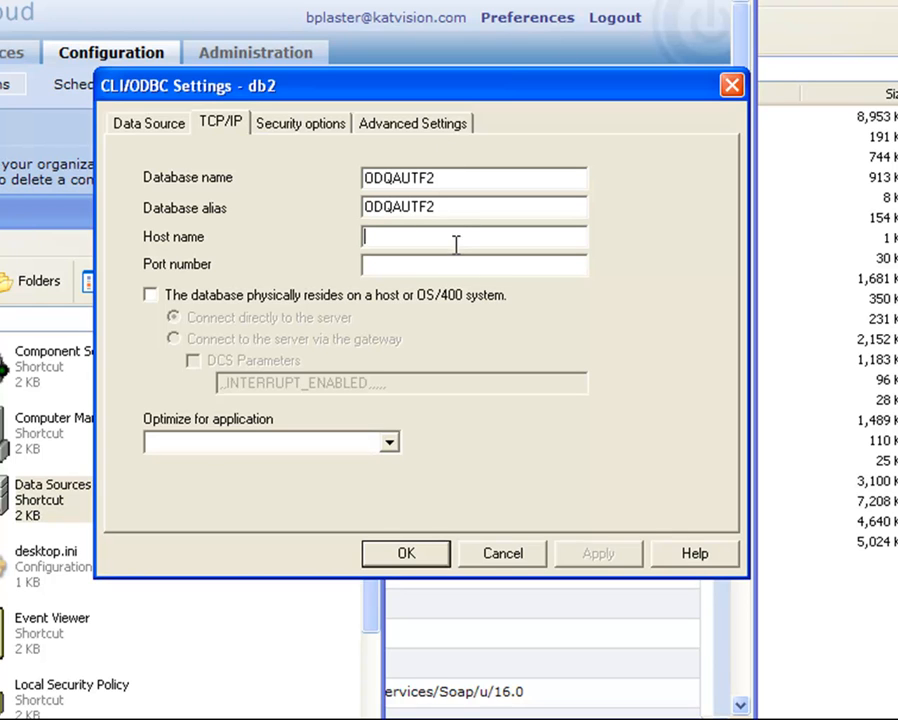
type("PSVLXODQA2")
left_click(482, 266)
type("PSVLXODQA2")
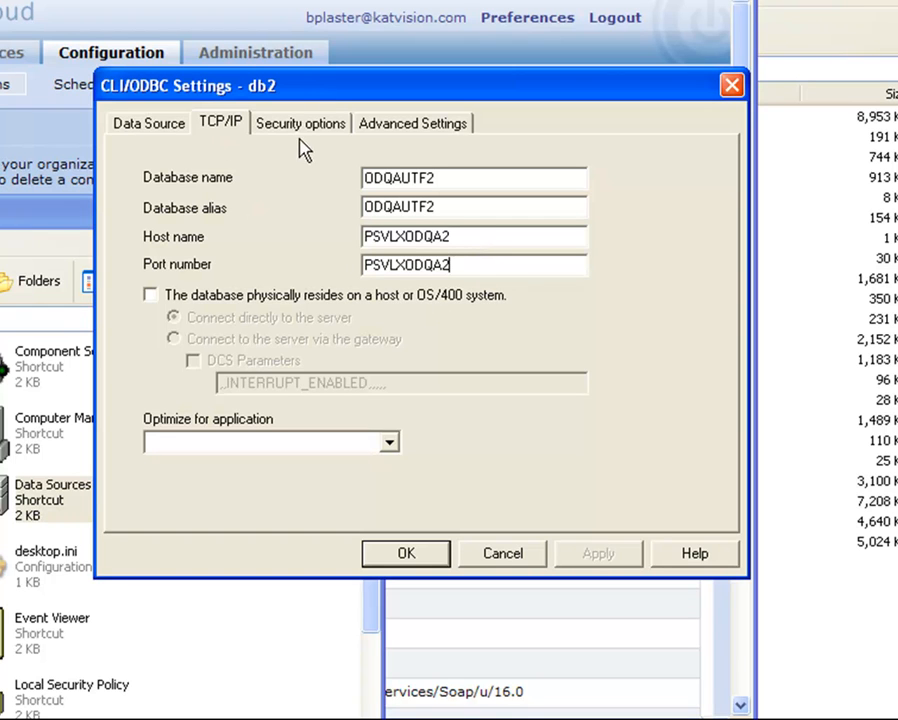
left_click_drag(455, 264, 366, 264)
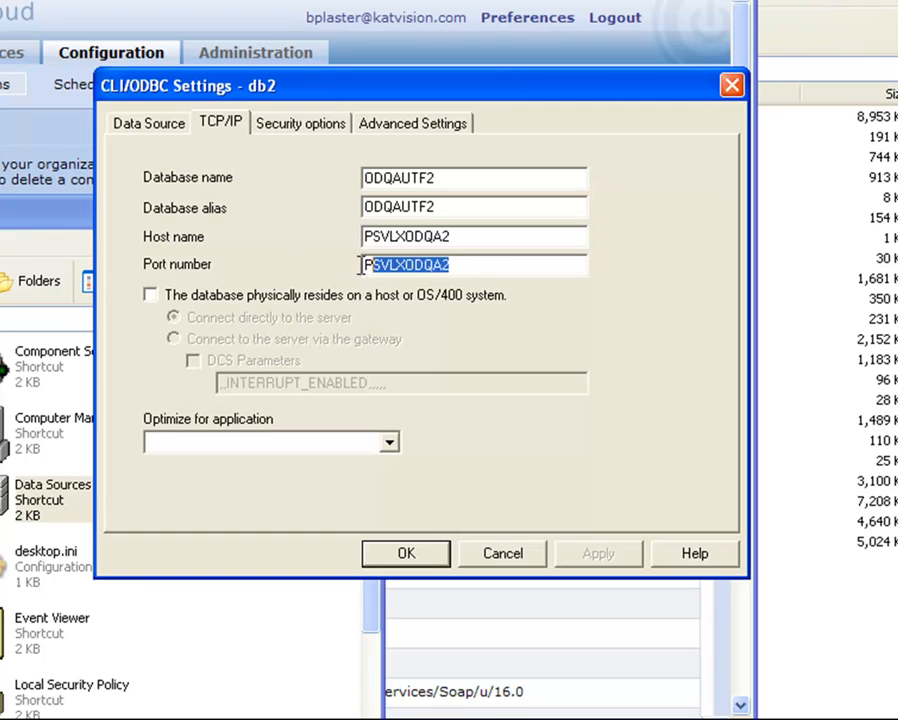
type("60000")
Step: Check Security and Advanced tabs, save, dismiss the alias-exists message, and close the administrator
left_click(294, 136)
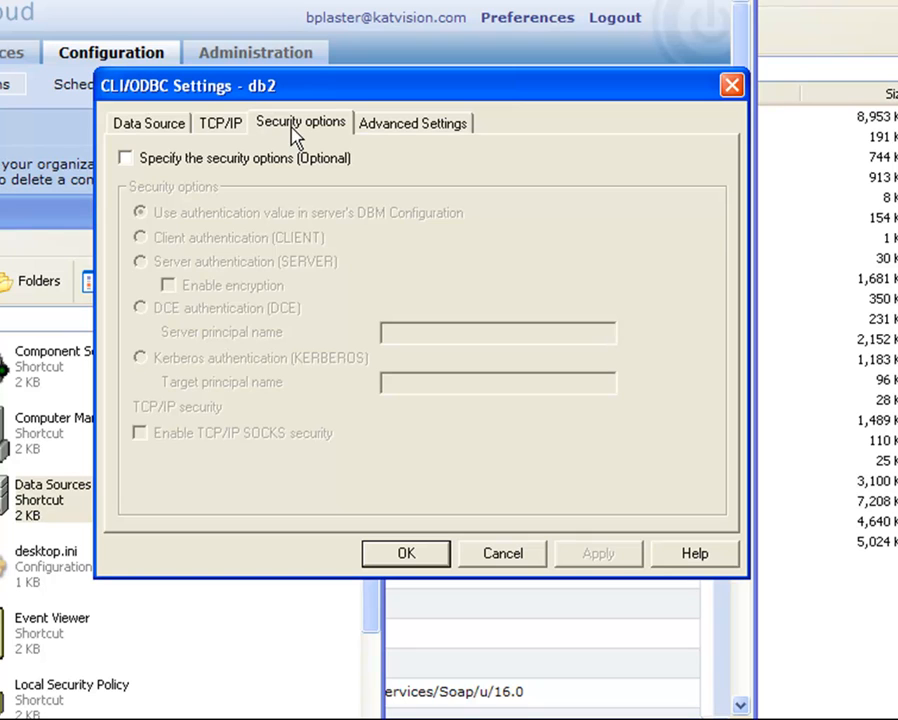
left_click(413, 134)
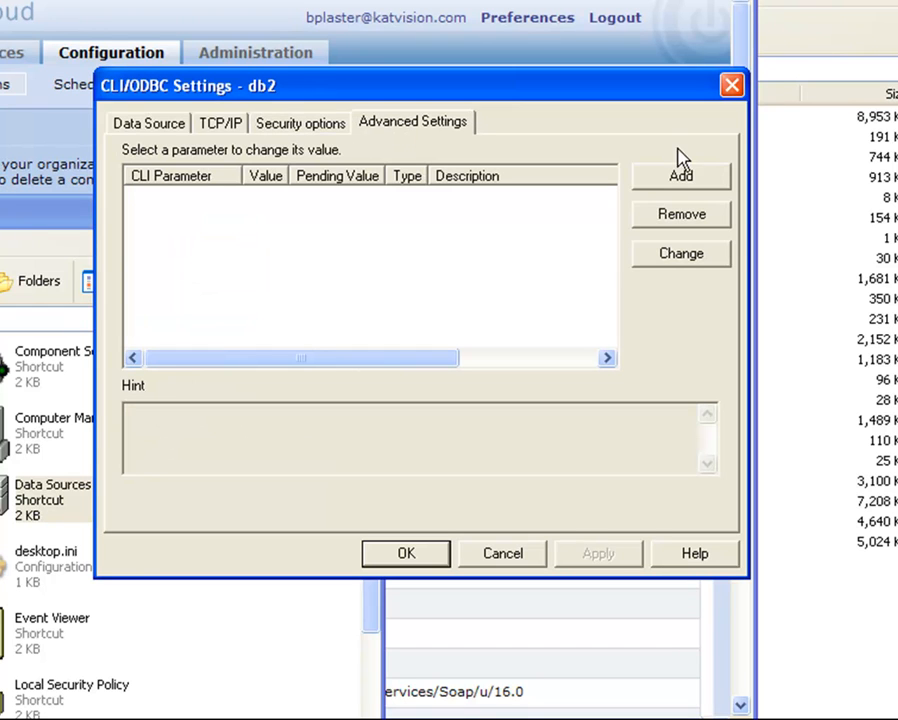
left_click(145, 125)
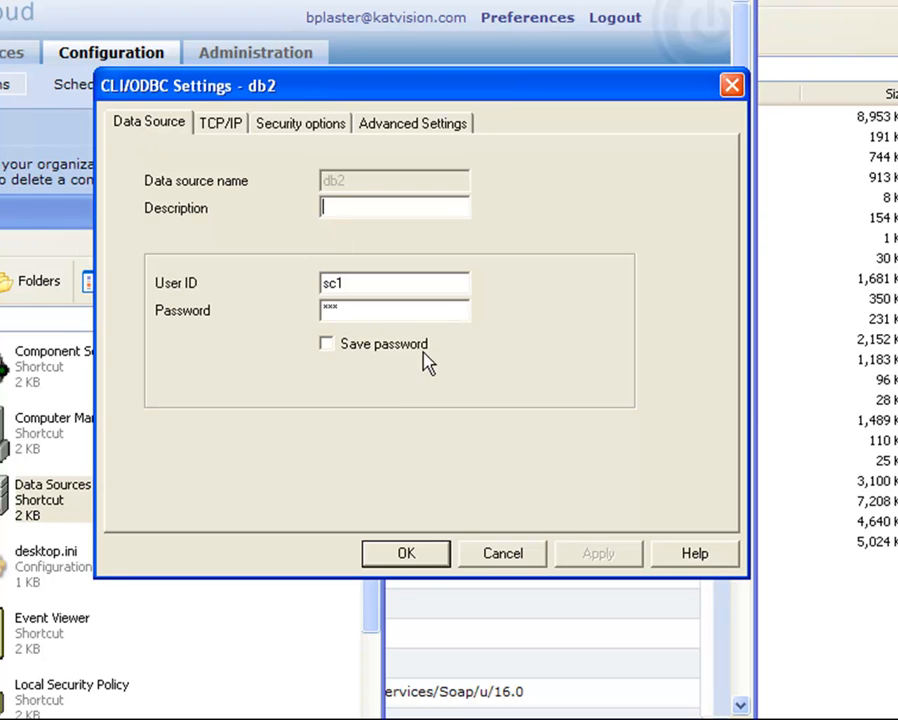
left_click(424, 556)
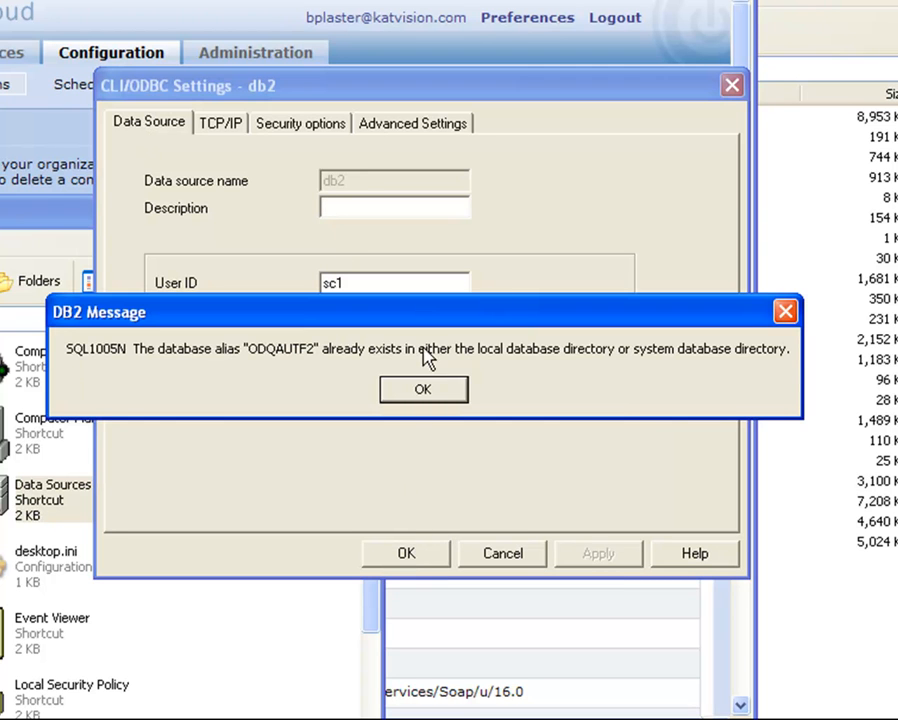
left_click(424, 392)
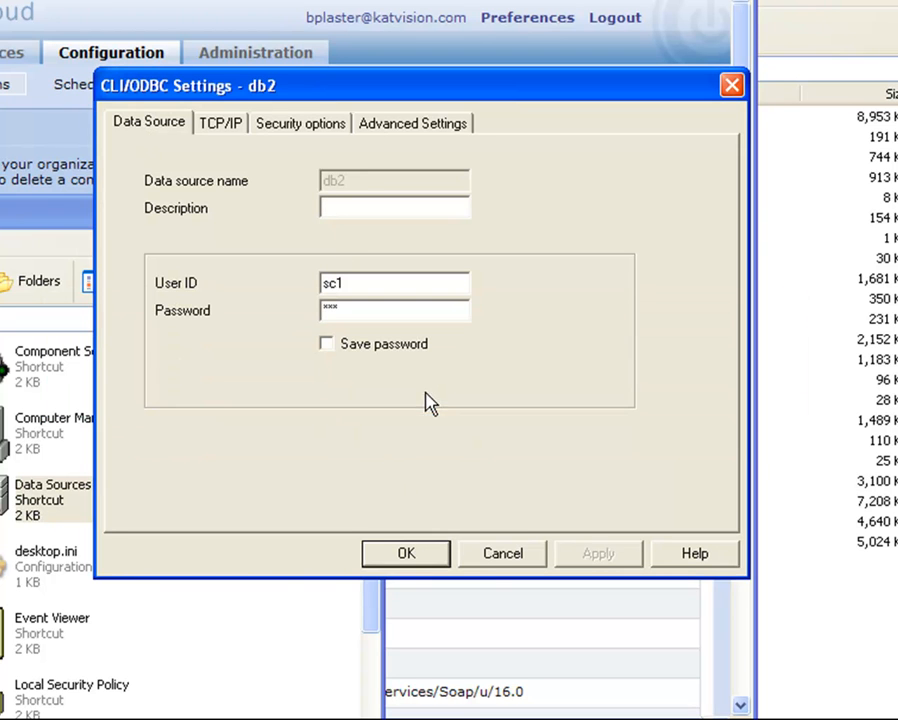
left_click(503, 556)
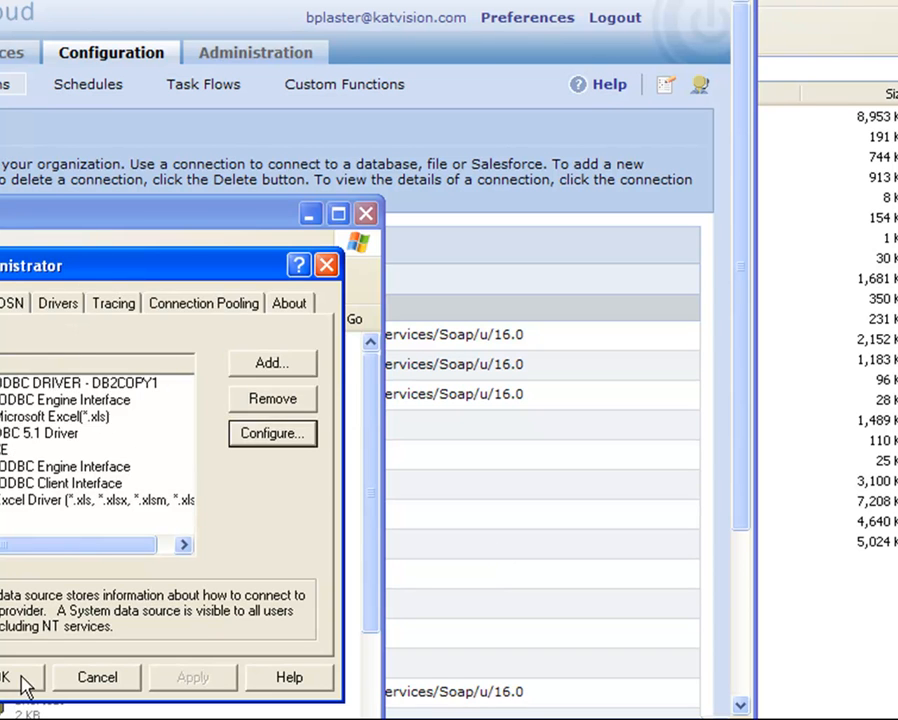
left_click(24, 683)
Step: Keep the connection type ODBC and copy the connection name DB2 into its Description
left_click(115, 160)
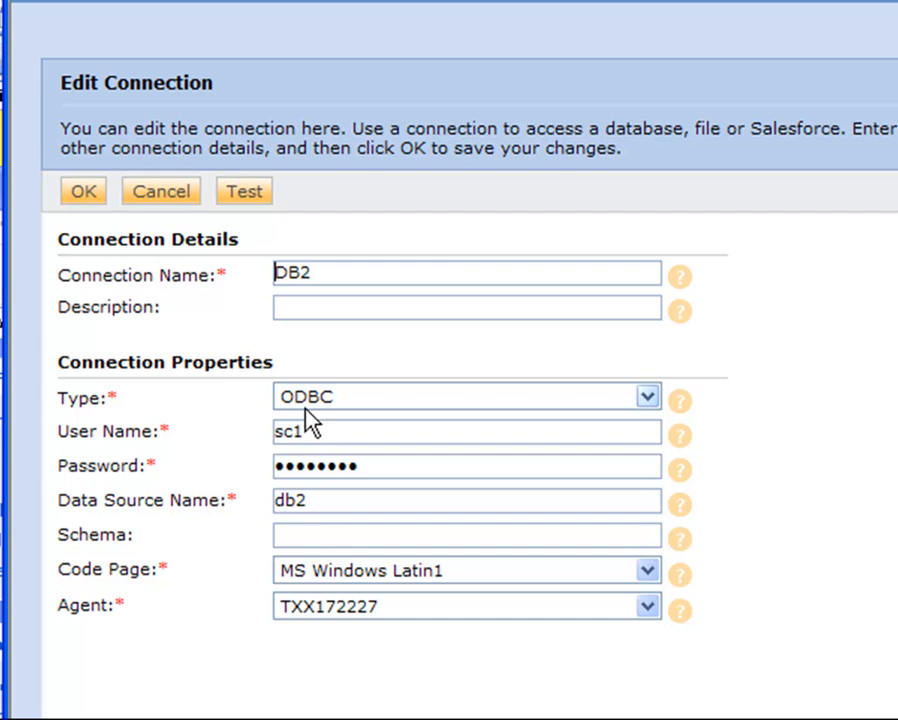
left_click(324, 404)
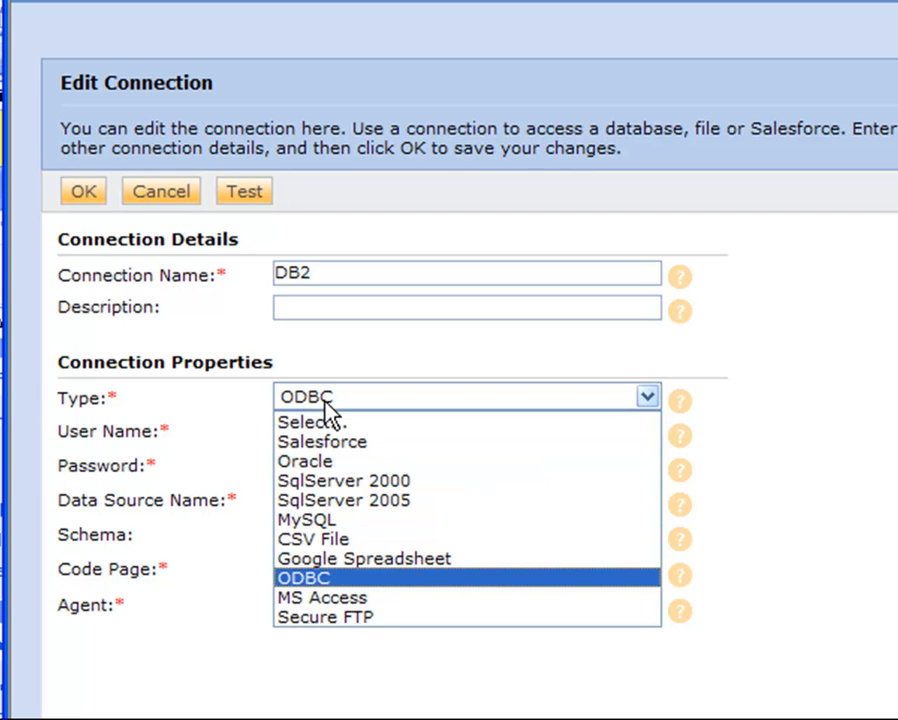
left_click(324, 404)
left_click_drag(312, 273, 250, 280)
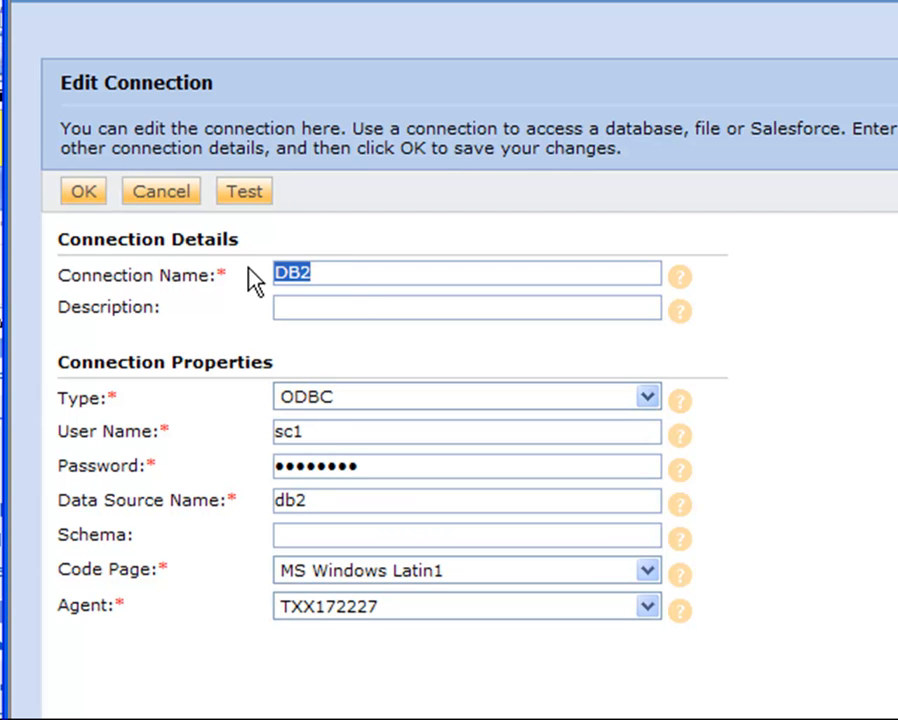
key("ctrl+c")
left_click(304, 310)
key("ctrl+v")
left_click(307, 430)
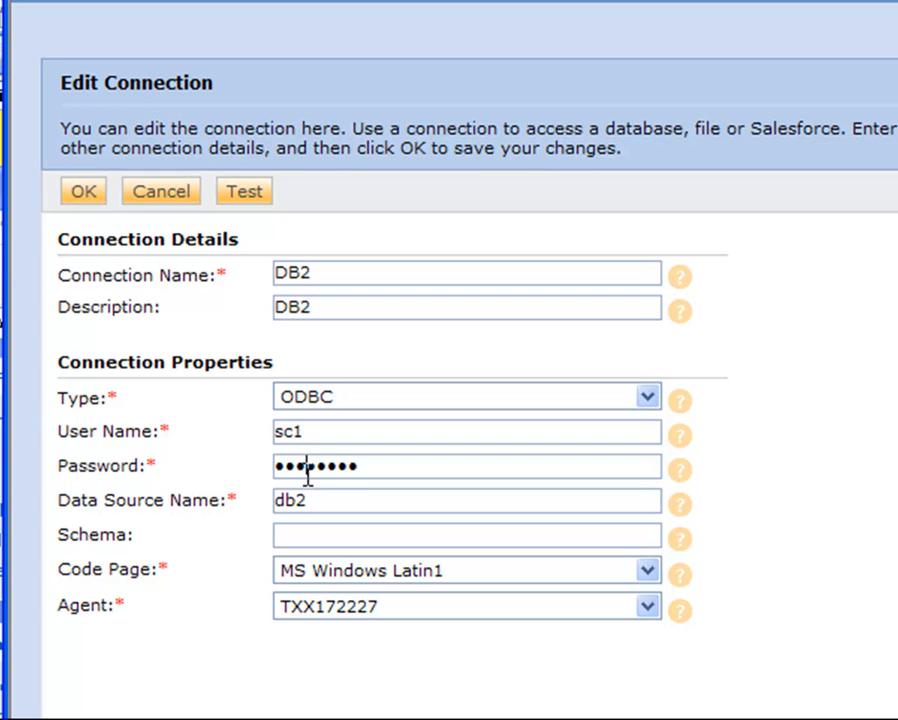
left_click_drag(311, 505, 270, 500)
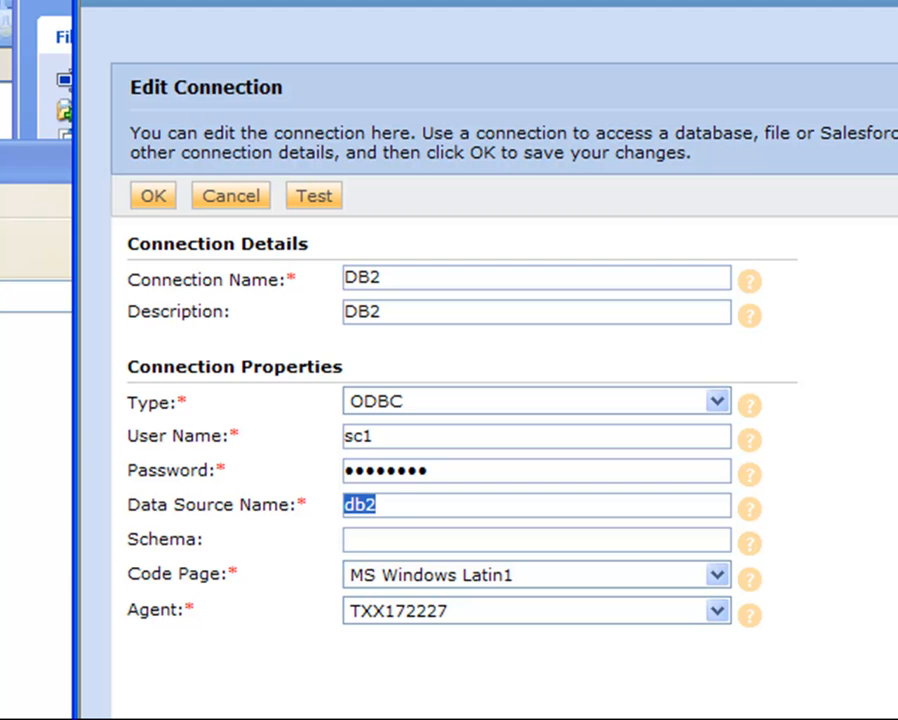
left_click(370, 540)
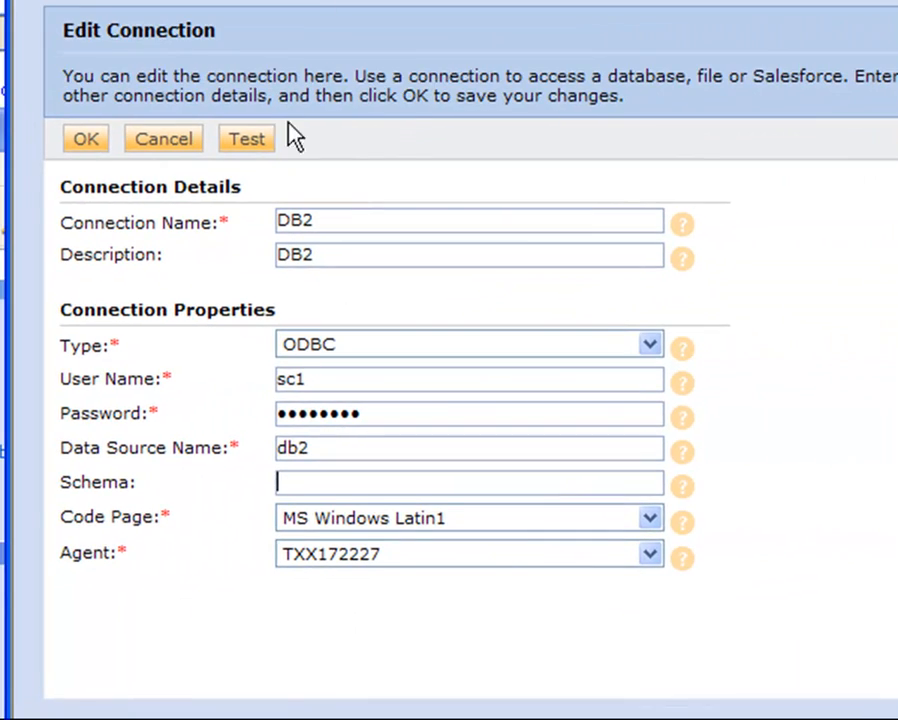
Step: Test the DB2 connection, then retest it with schema SYSADM
left_click(323, 200)
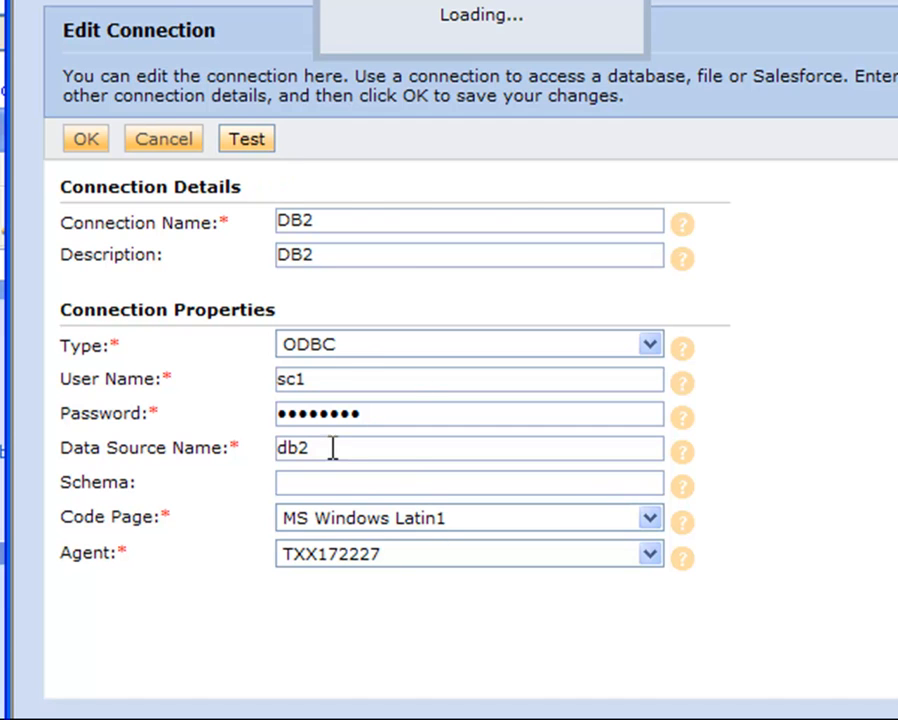
left_click(331, 540)
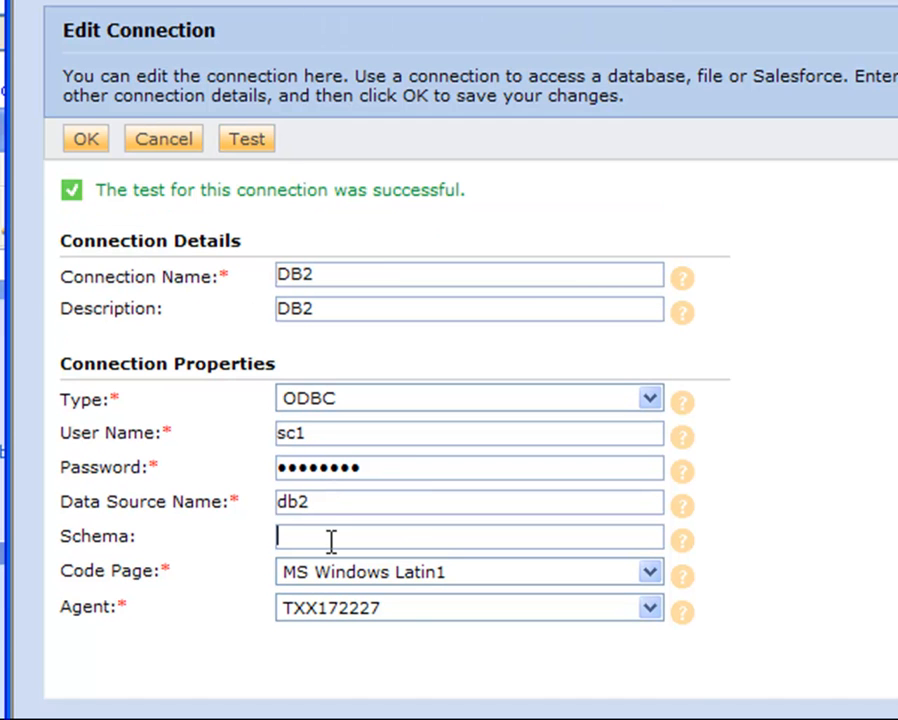
type("SYSSA")
key("BackSpace")
key("BackSpace")
type("ADM")
left_click(232, 138)
Step: Retest with schema sc1, then clear the schema and return to the connections list
left_click_drag(354, 537, 250, 538)
type("sc1")
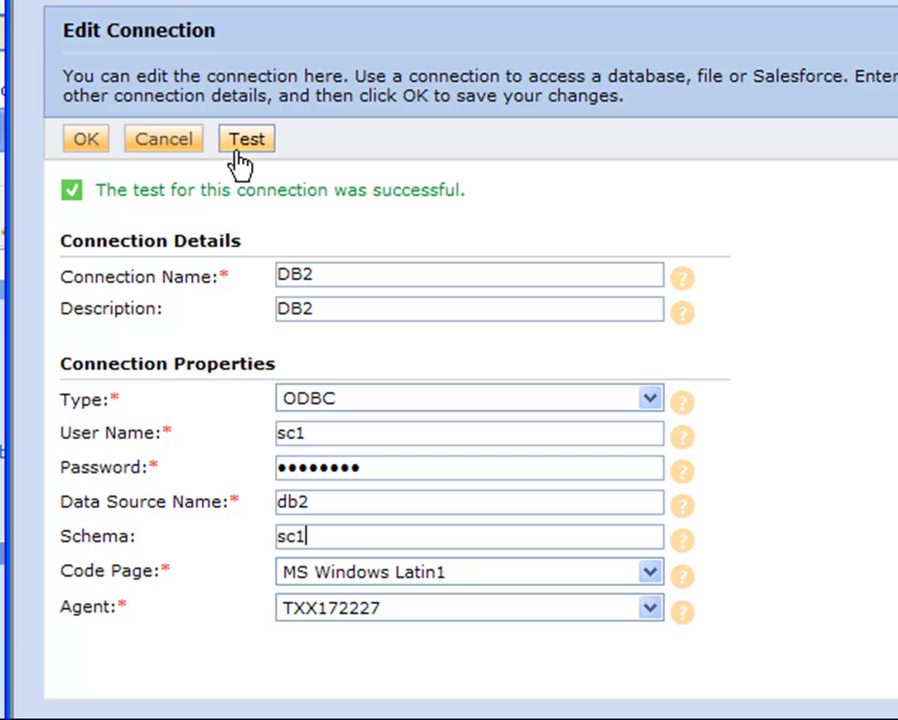
left_click(245, 145)
left_click_drag(325, 537, 220, 544)
key("BackSpace")
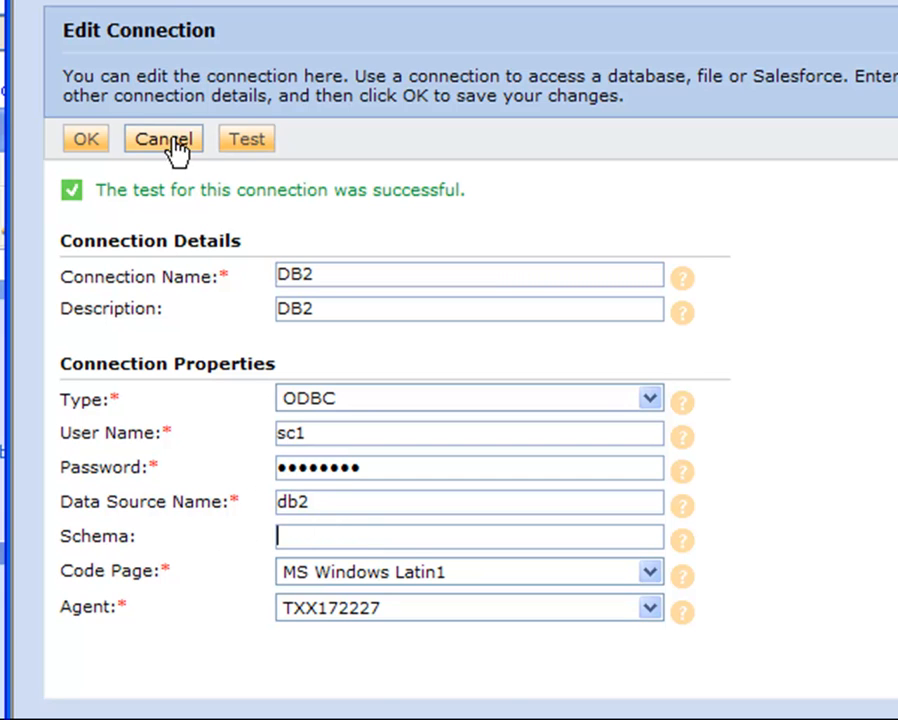
left_click(85, 140)
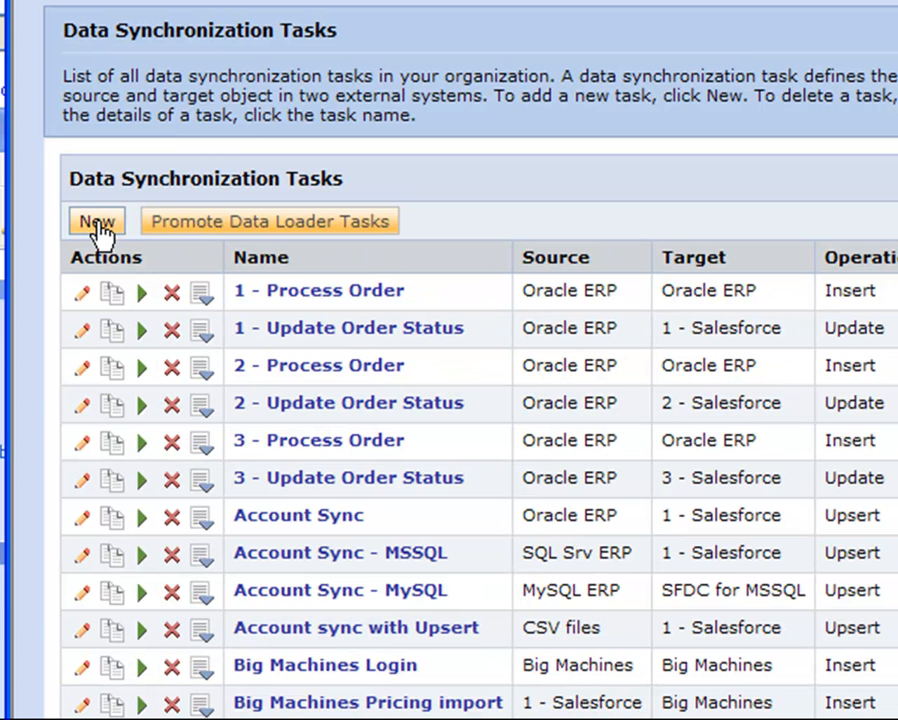
Step: Create a new data synchronization task named 'db2 test'
left_click(101, 224)
left_click(244, 300)
type("db2 test")
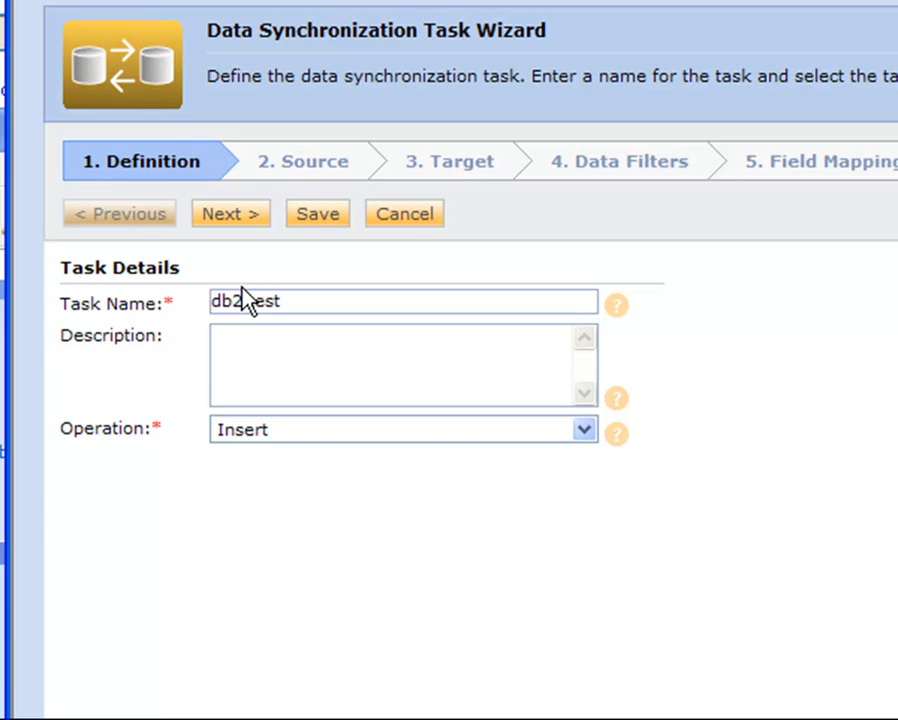
Step: Set the task source connection to DB2 and the source object to CUSTOMERS
left_click(313, 165)
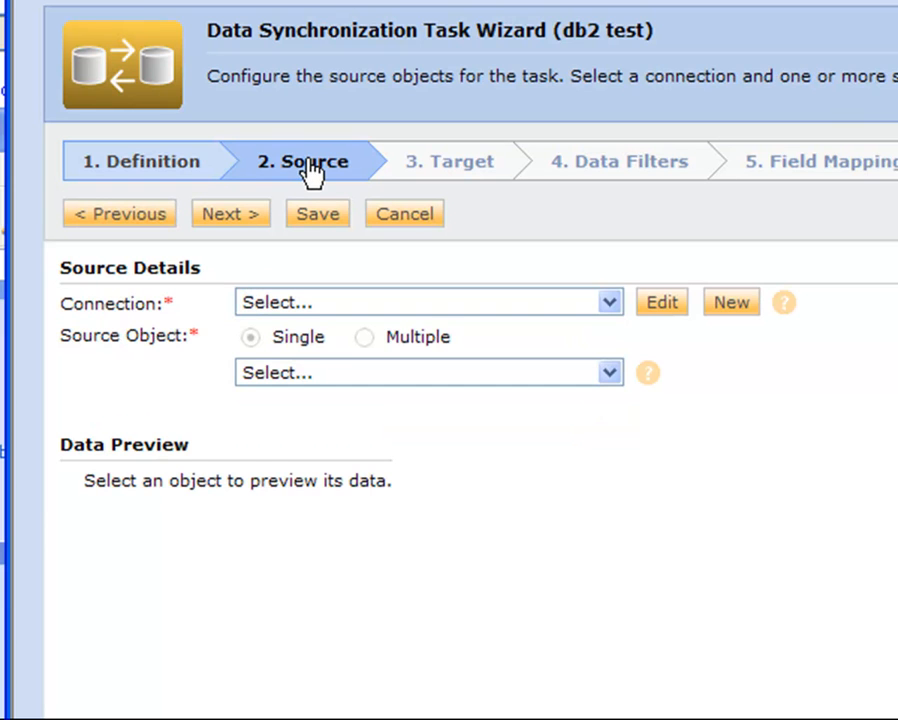
left_click(301, 303)
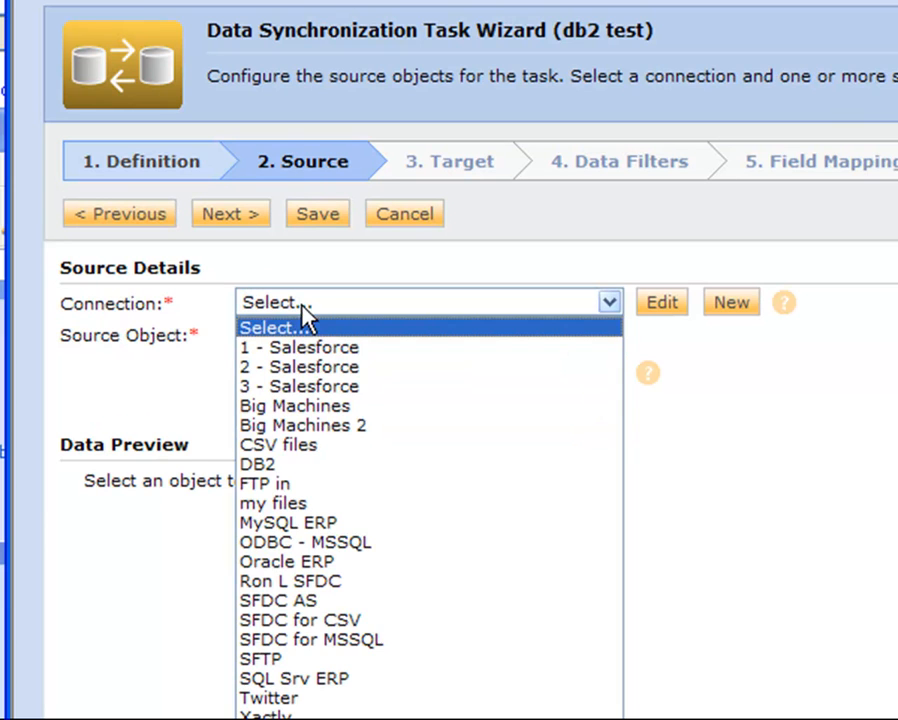
left_click(308, 465)
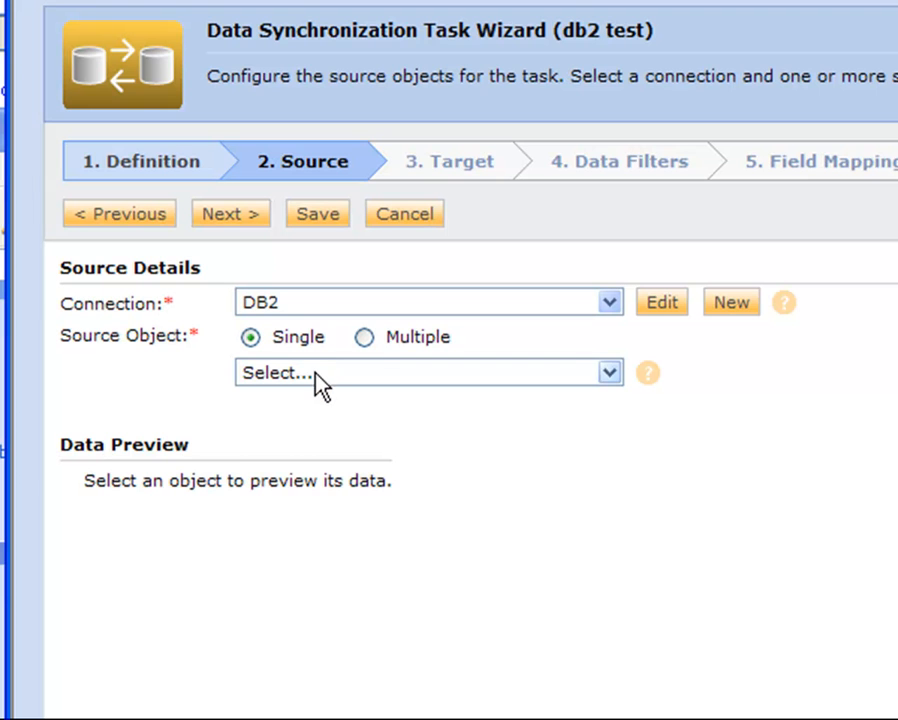
left_click(316, 374)
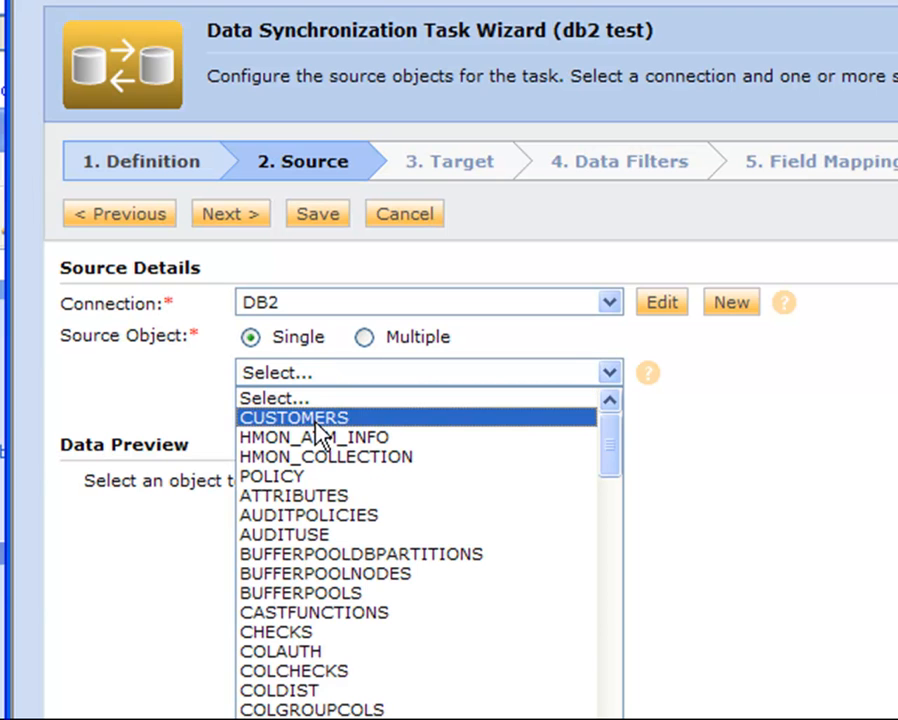
mouse_move(604, 458)
left_mouse_down()
mouse_move(607, 718)
mouse_move(600, 441)
left_mouse_up()
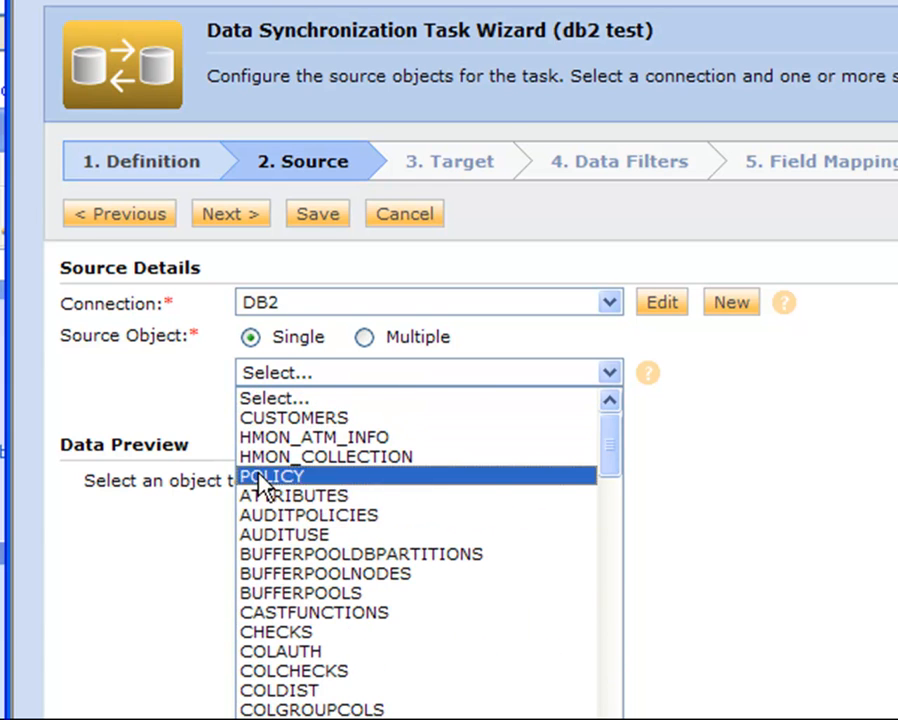
left_click(283, 419)
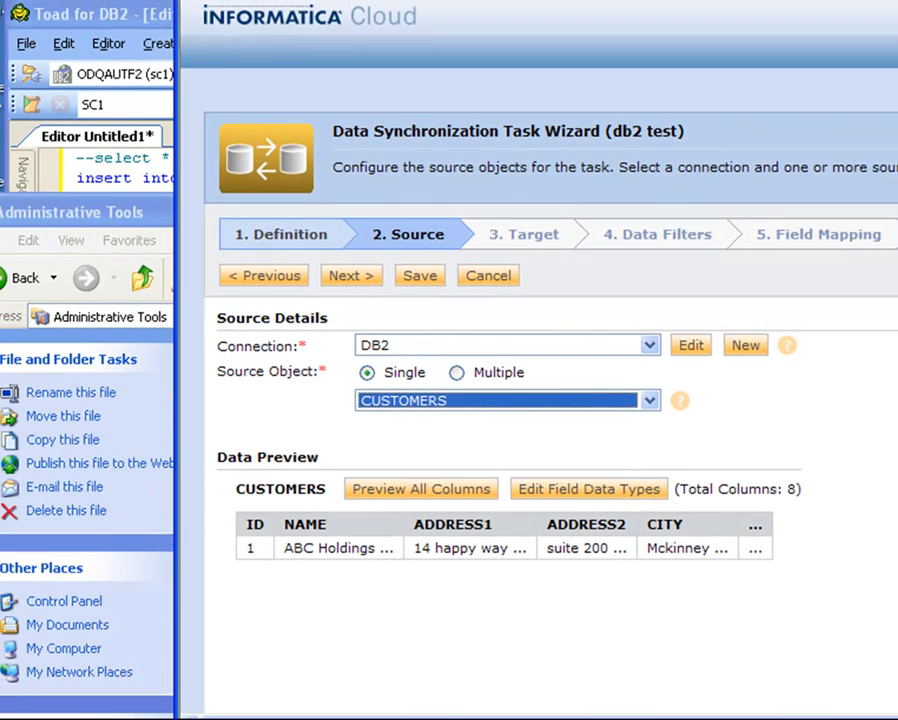
key("alt+Tab")
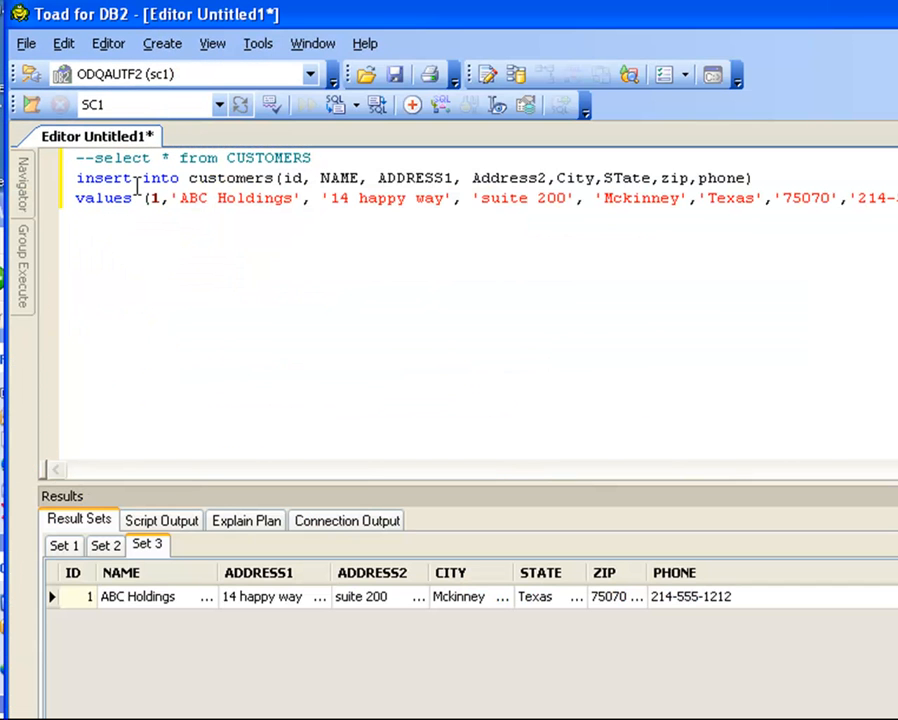
left_click_drag(78, 178, 890, 199)
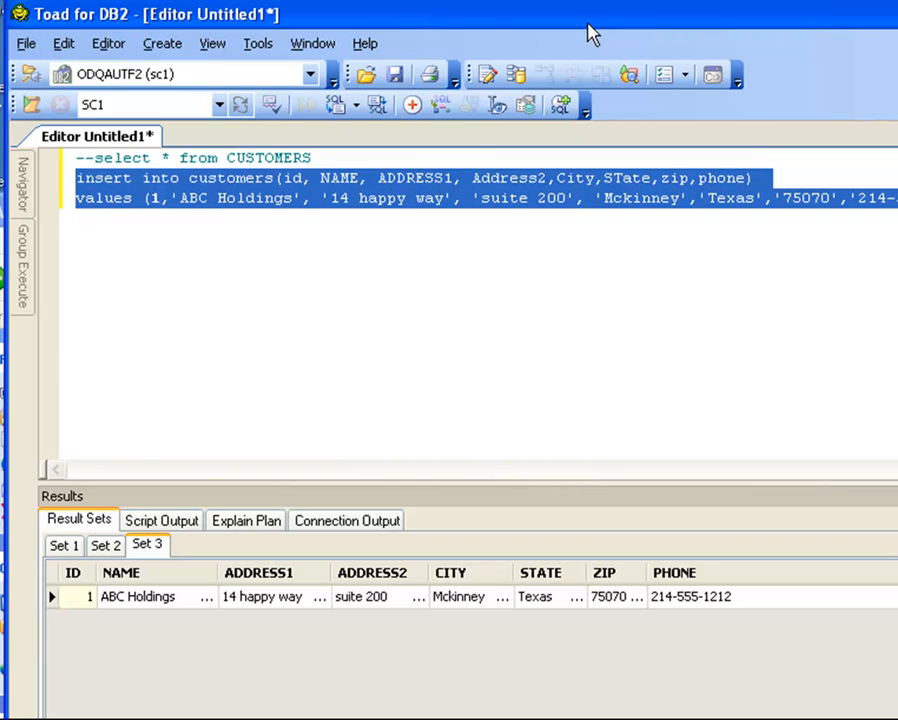
left_click_drag(272, 22, 219, 190)
left_click_drag(222, 196, 255, 50)
left_click(236, 200)
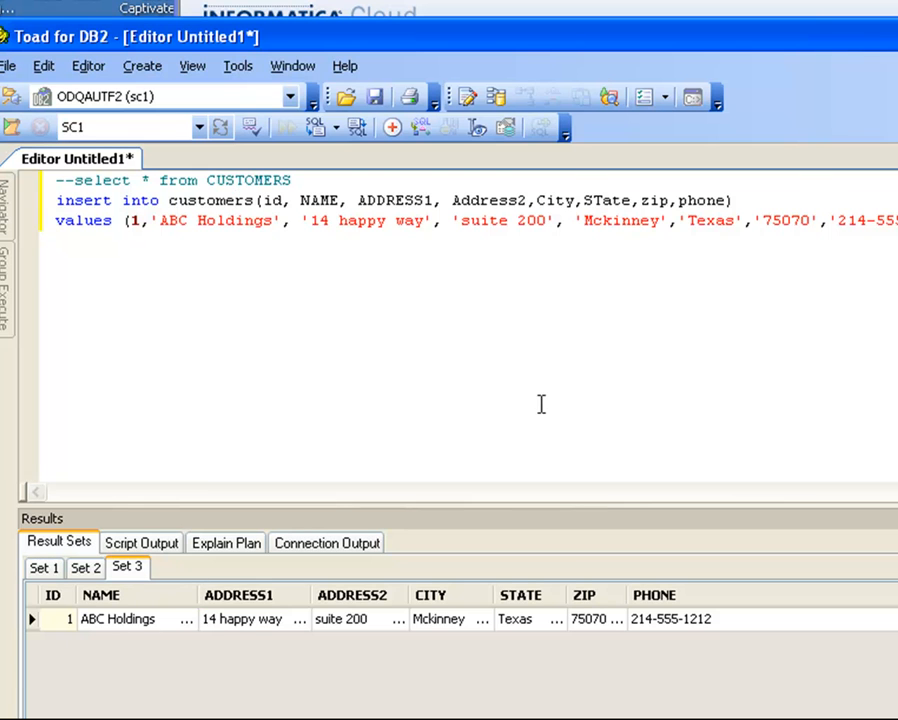